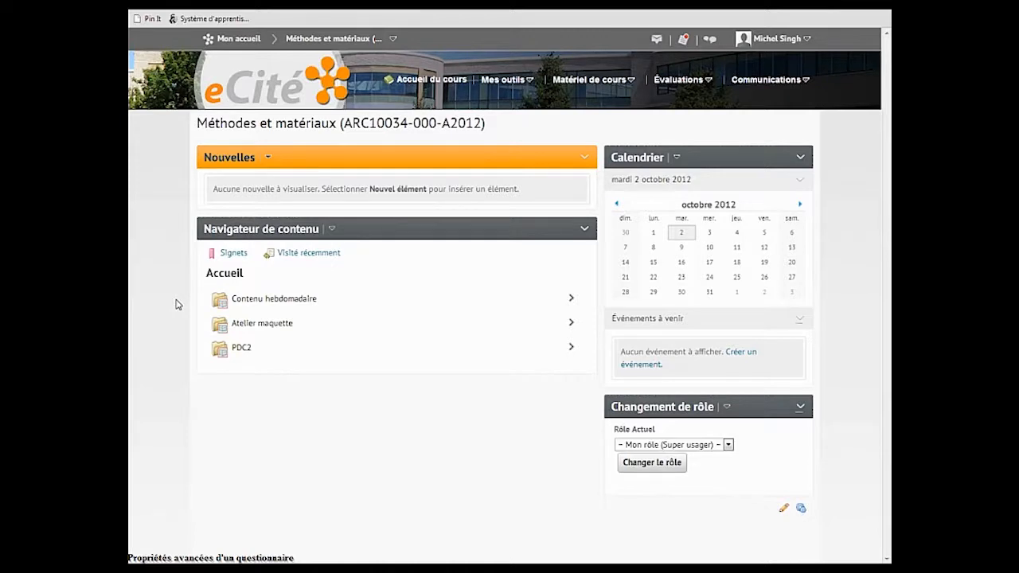
Step: Open Quiz 1 for editing from the course's questionnaire management
{"action": "left_click", "coordinate": [513, 78]}
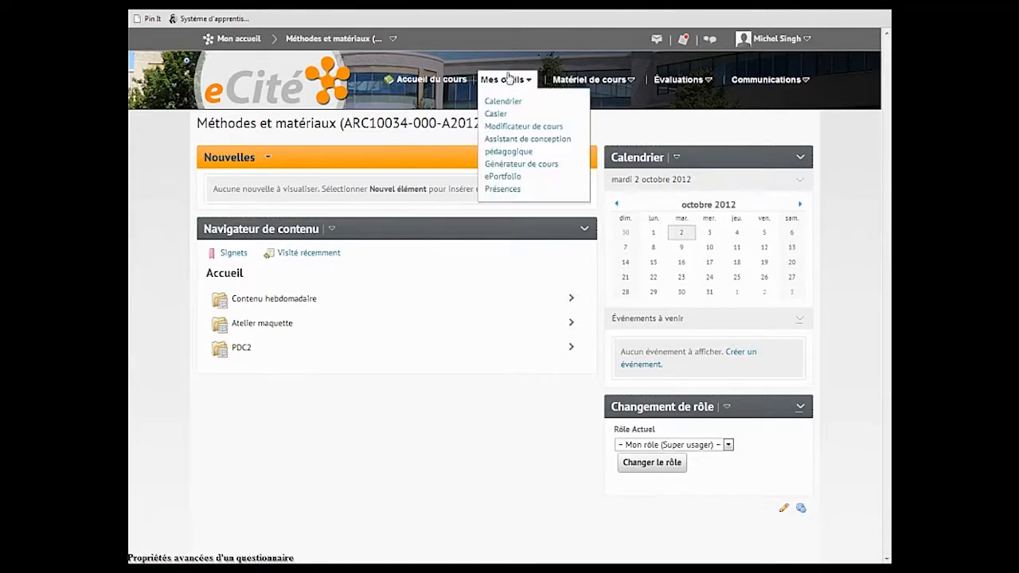
{"action": "left_click", "coordinate": [509, 129]}
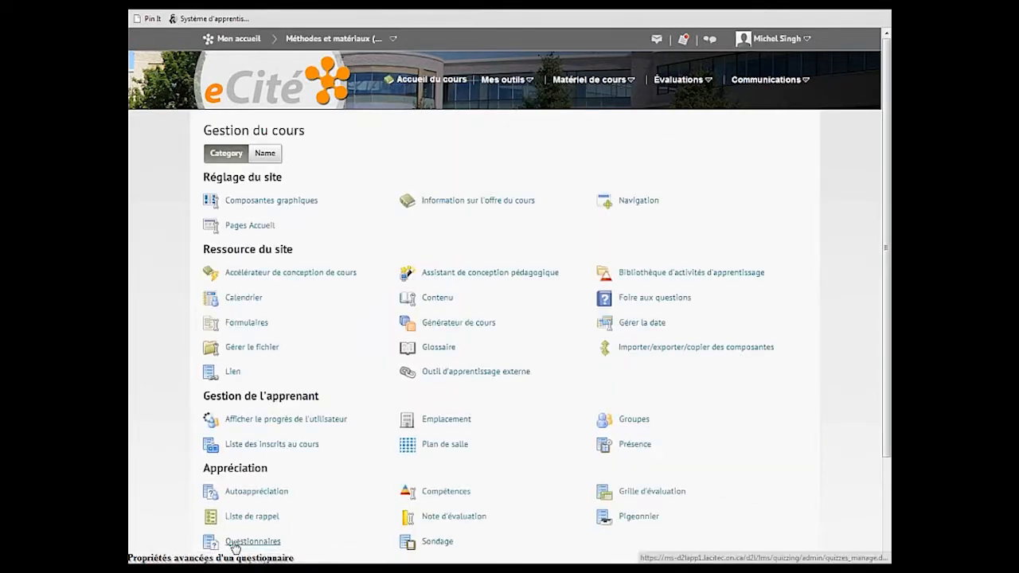
{"action": "left_click", "coordinate": [239, 542]}
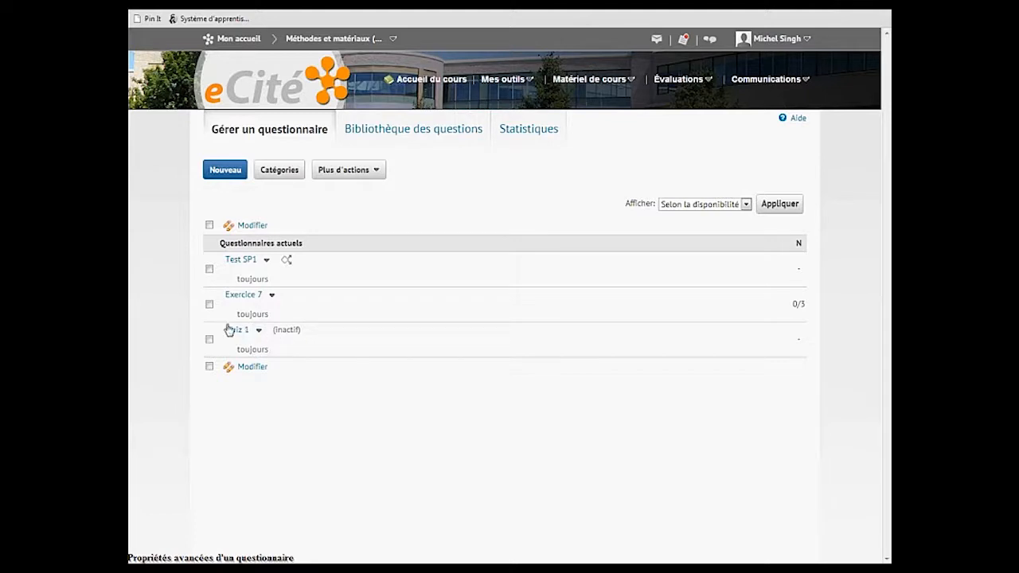
{"action": "left_click", "coordinate": [235, 333]}
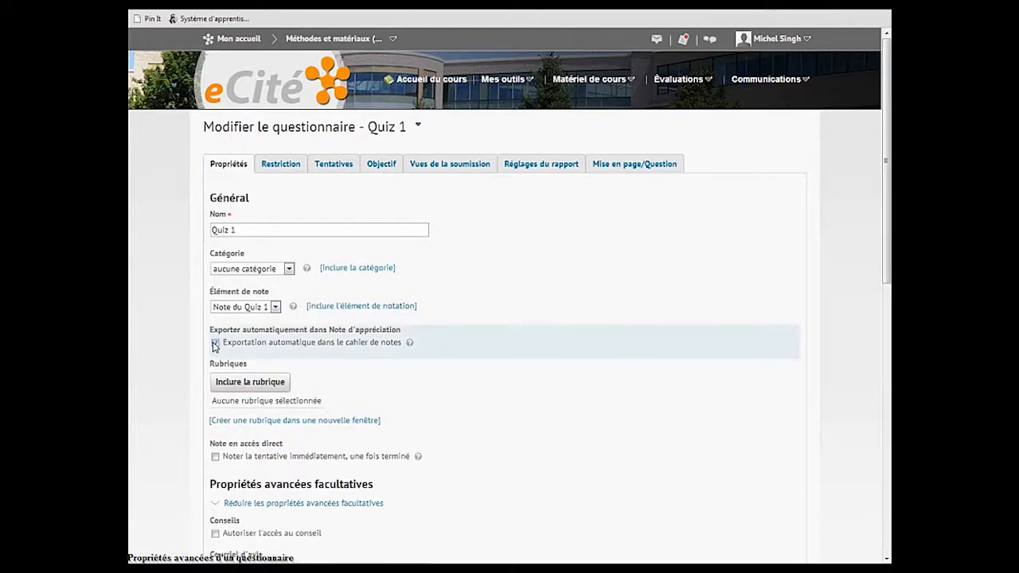
Step: Enable automatic export of Quiz 1 to the gradebook, with immediate grading of finished attempts turned off
{"action": "left_click", "coordinate": [215, 457]}
{"action": "left_click", "coordinate": [215, 343]}
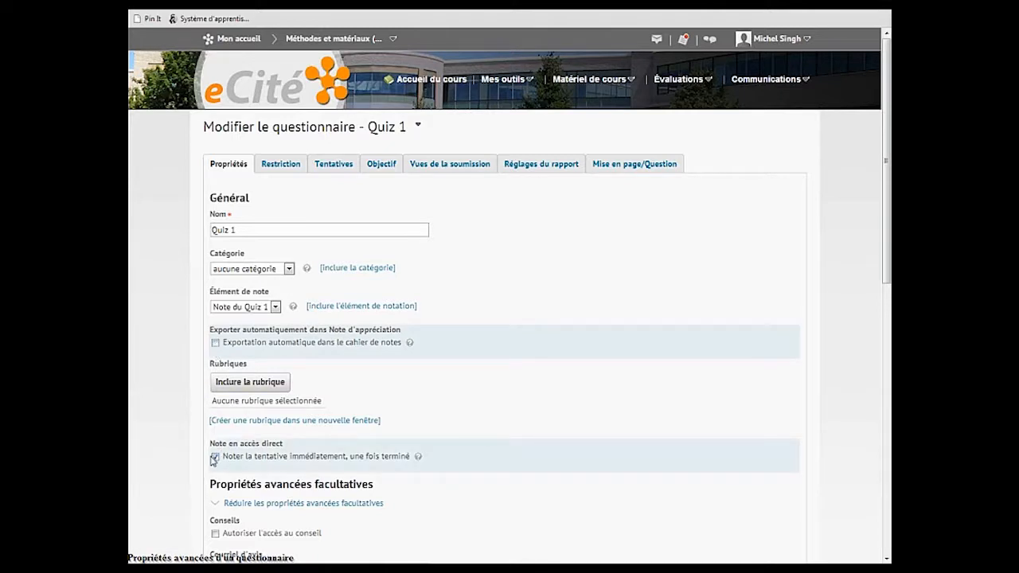
{"action": "left_click", "coordinate": [216, 342]}
{"action": "left_click", "coordinate": [215, 457]}
{"action": "left_click", "coordinate": [215, 456]}
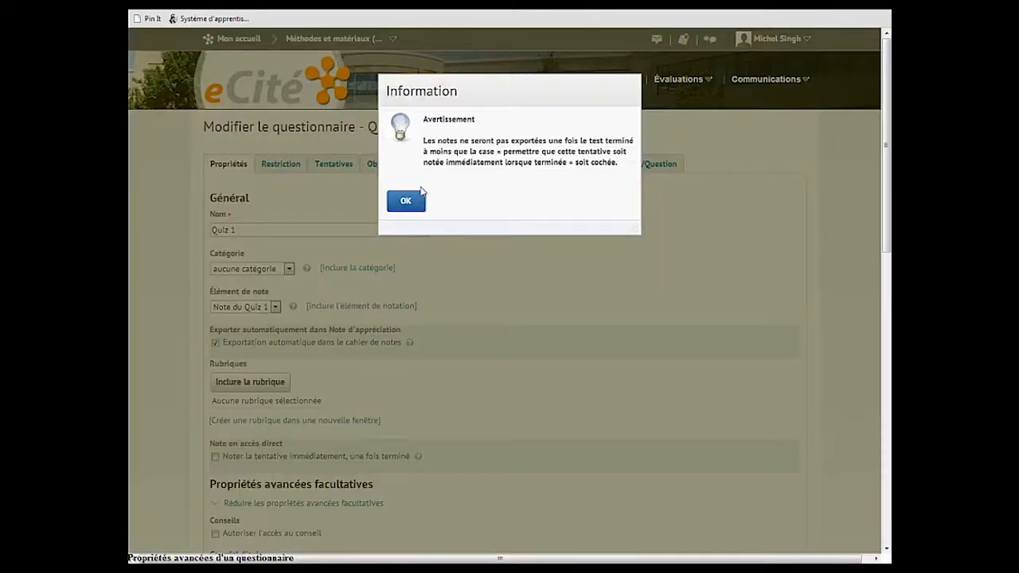
{"action": "left_click", "coordinate": [412, 204]}
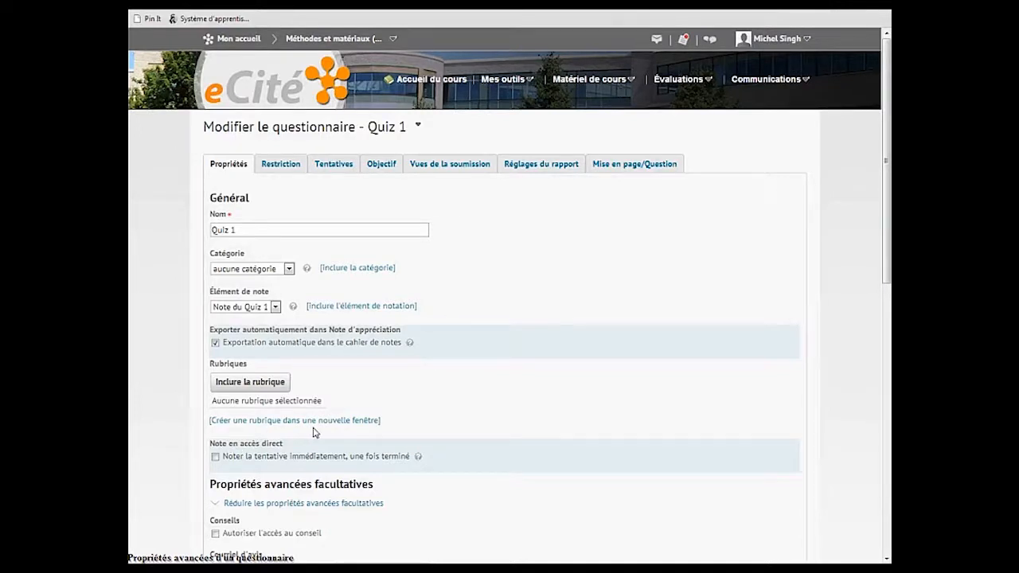
Step: Examine the quiz's optional advanced properties, description and introduction messages, and header/footer section
{"action": "scroll", "coordinate": [312, 432], "scroll_direction": "down", "scroll_amount": 3}
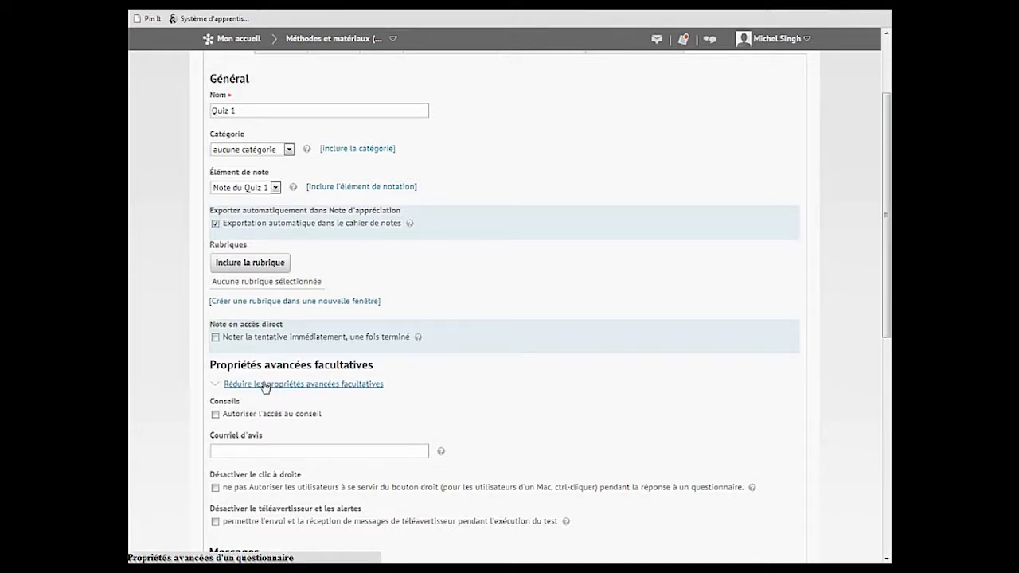
{"action": "scroll", "coordinate": [263, 382], "scroll_direction": "down", "scroll_amount": 2}
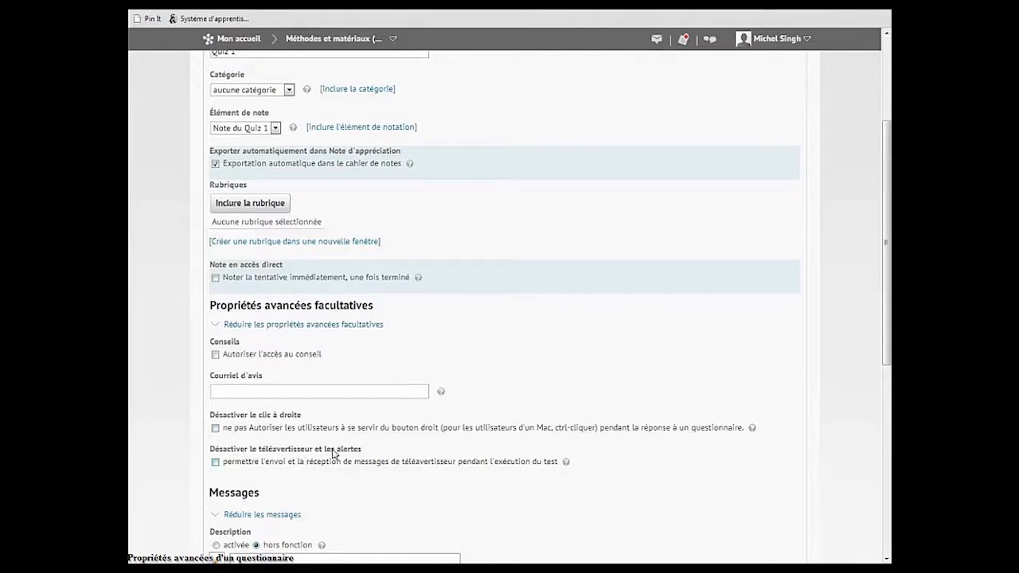
{"action": "scroll", "coordinate": [342, 470], "scroll_direction": "down", "scroll_amount": 3}
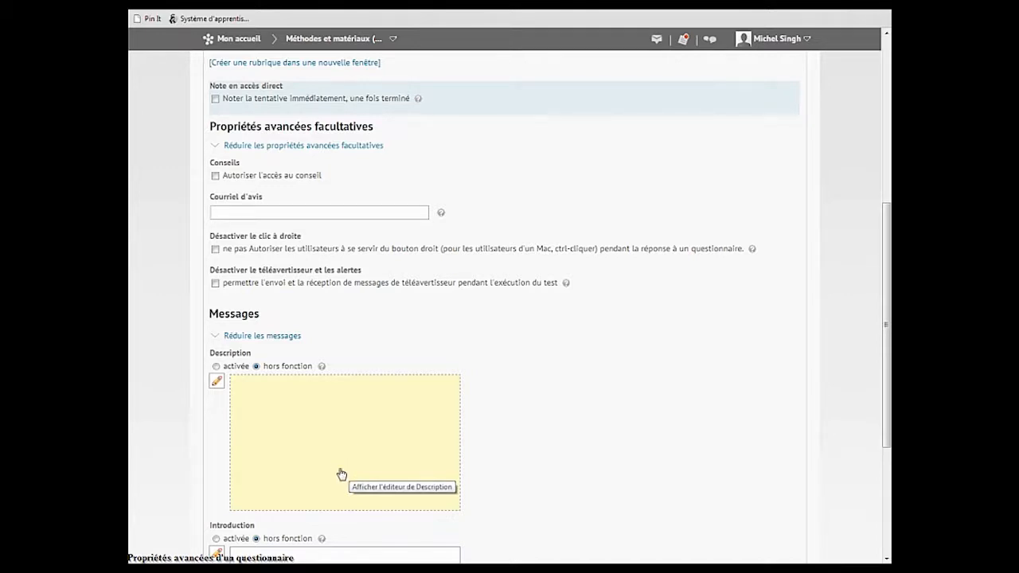
{"action": "scroll", "coordinate": [339, 469], "scroll_direction": "down", "scroll_amount": 3}
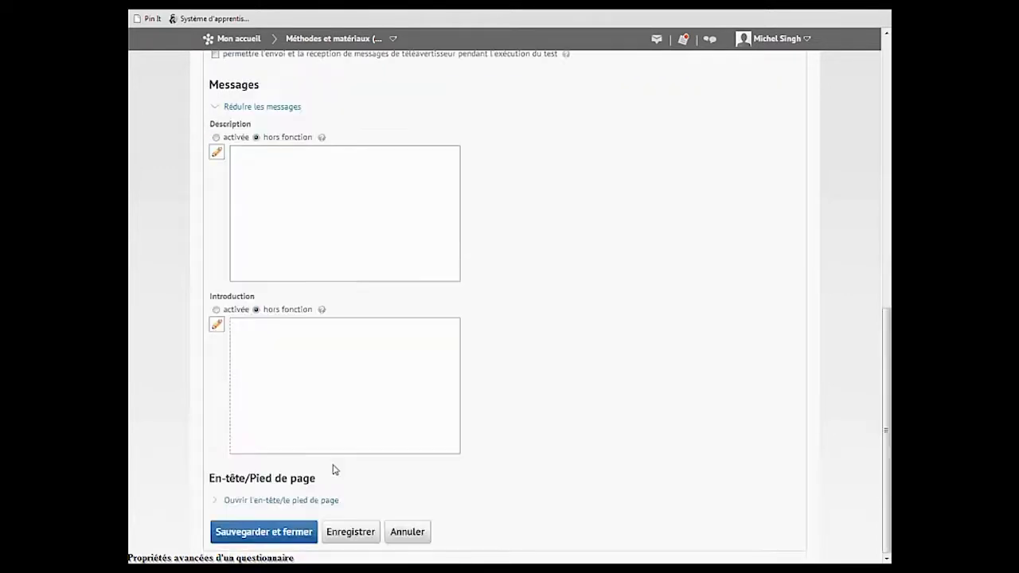
{"action": "scroll", "coordinate": [334, 470], "scroll_direction": "up", "scroll_amount": 2}
{"action": "scroll", "coordinate": [338, 474], "scroll_direction": "up", "scroll_amount": 6}
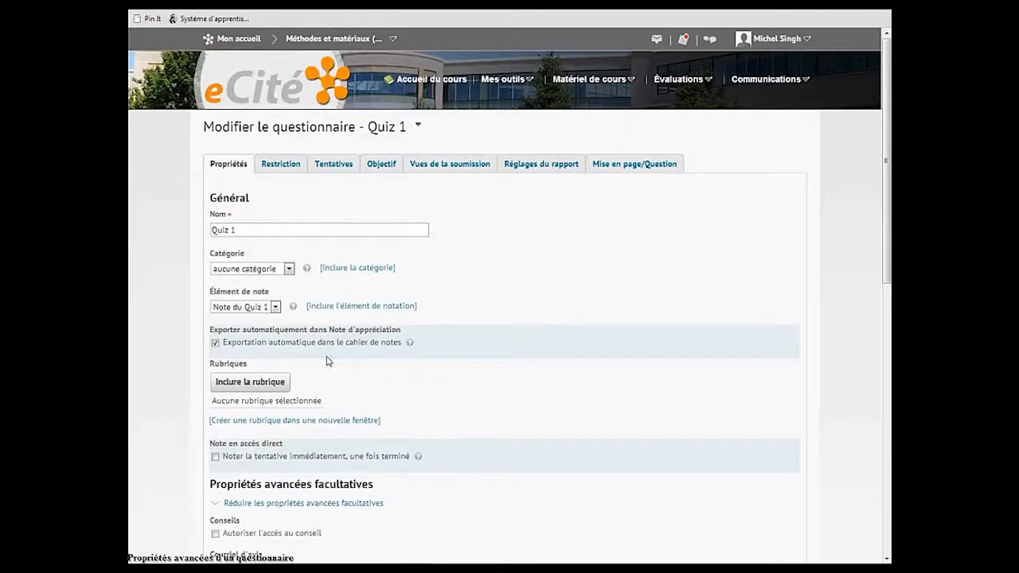
Step: In the quiz's restrictions, enable both a start date and an end date for its availability
{"action": "left_click", "coordinate": [287, 163]}
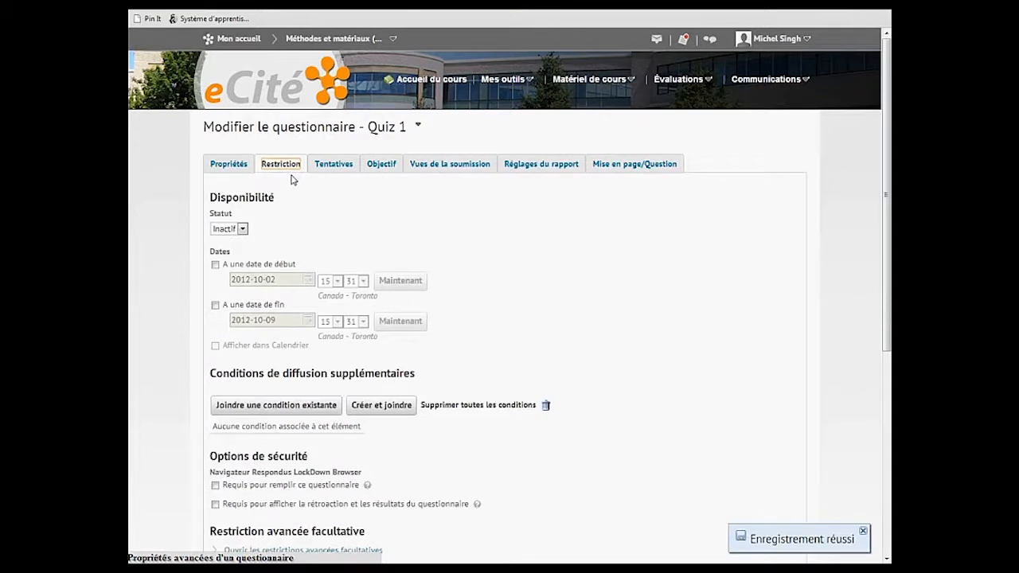
{"action": "left_click", "coordinate": [215, 265]}
{"action": "left_click", "coordinate": [215, 306]}
{"action": "left_click", "coordinate": [215, 265]}
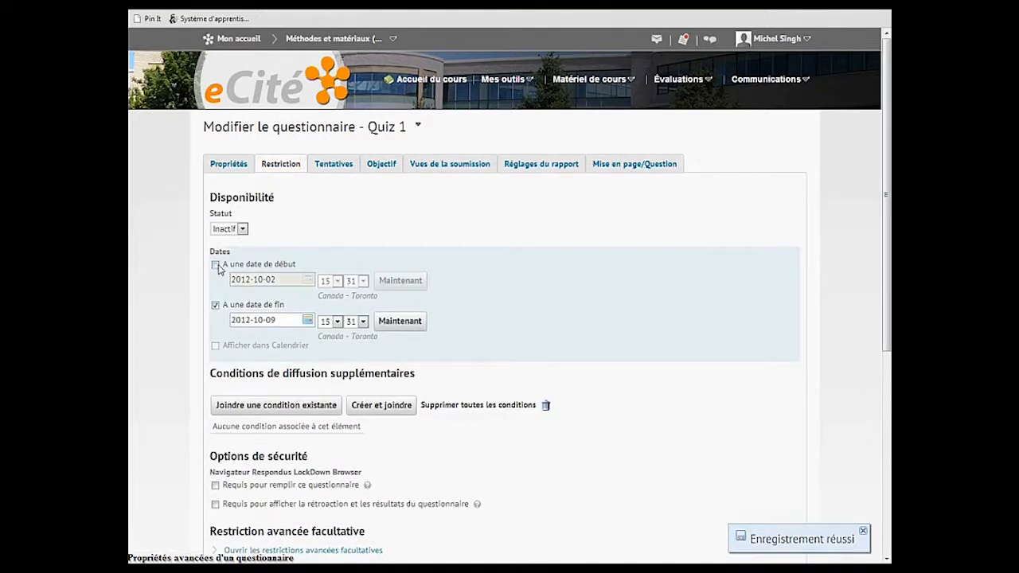
{"action": "left_click", "coordinate": [214, 265]}
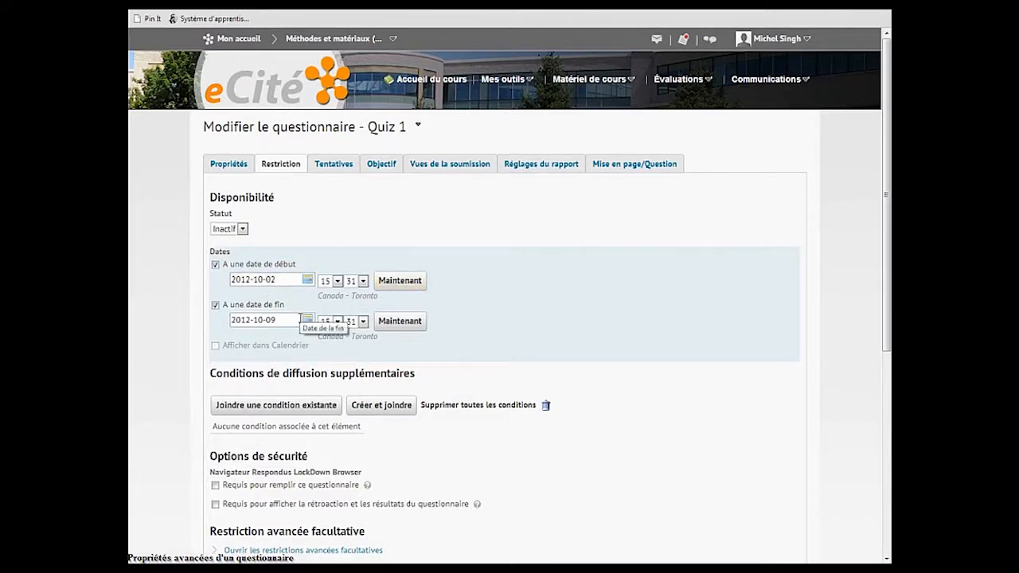
Step: Set the quiz's end date to 2012-10-02 at 15:50 and its status to Actif
{"action": "left_click", "coordinate": [296, 320]}
{"action": "left_click", "coordinate": [280, 362]}
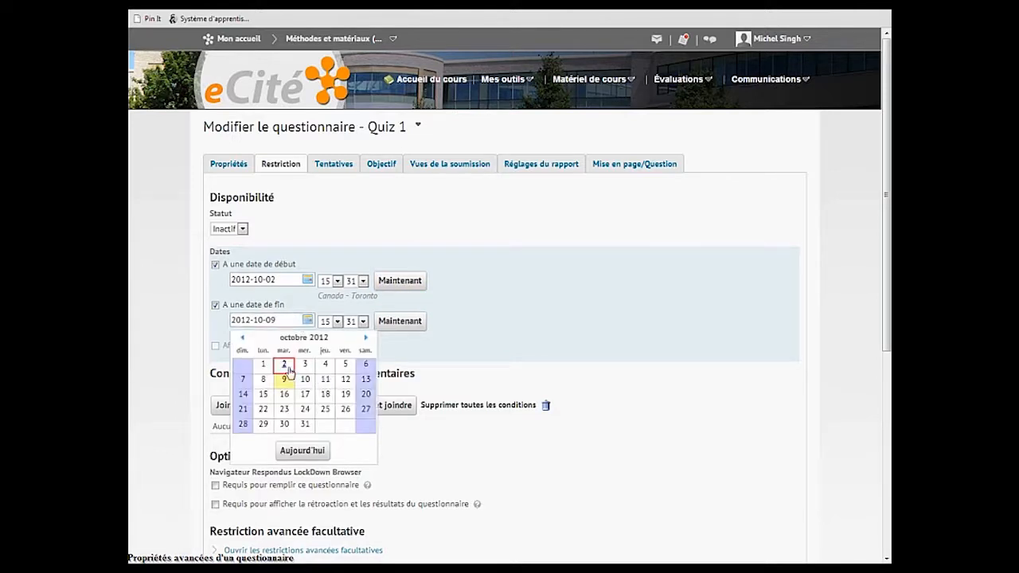
{"action": "left_click", "coordinate": [363, 321]}
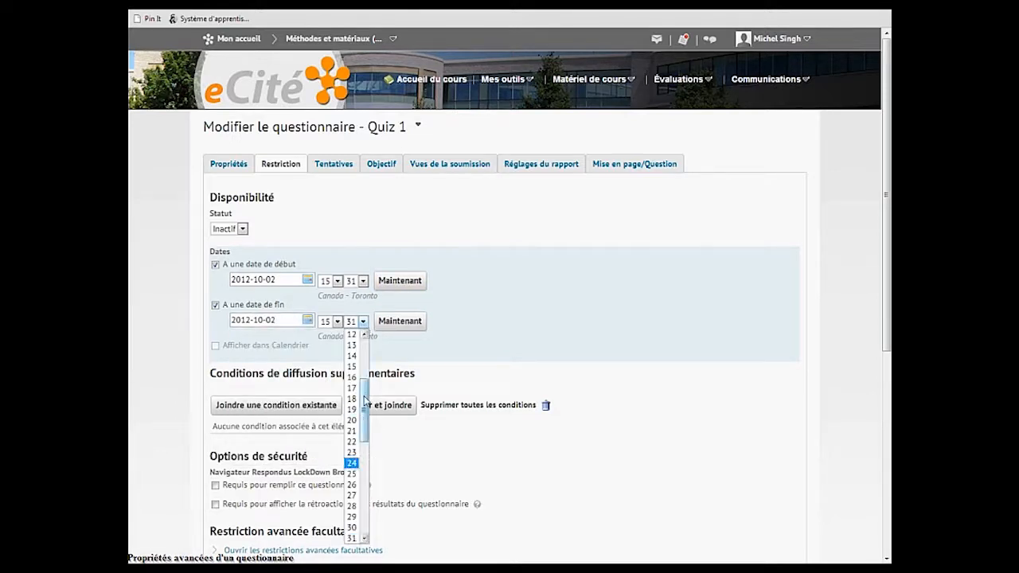
{"action": "left_click_drag", "start_coordinate": [364, 407], "coordinate": [364, 484]}
{"action": "left_click", "coordinate": [353, 490]}
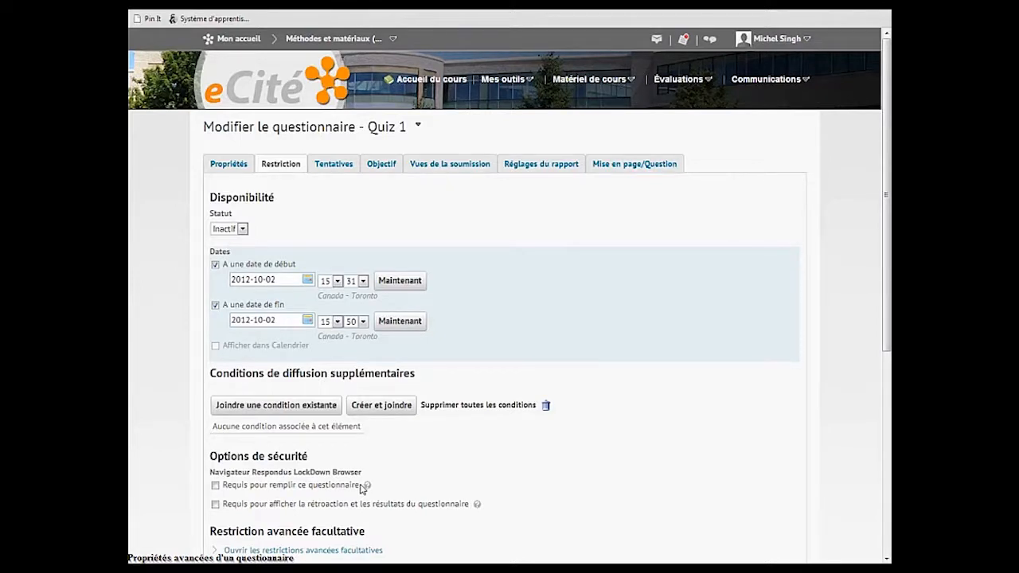
{"action": "left_click", "coordinate": [239, 230]}
{"action": "left_click", "coordinate": [235, 248]}
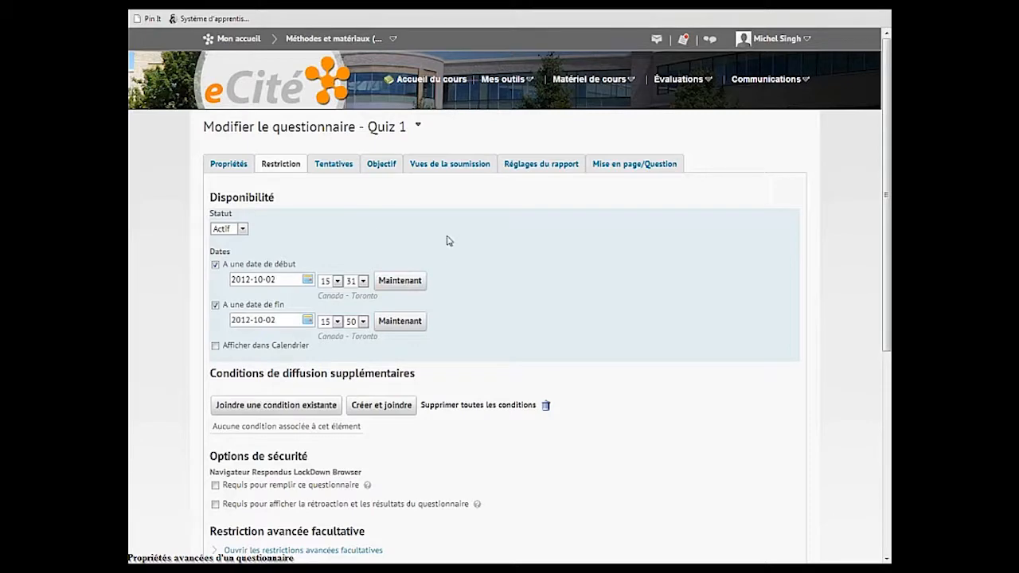
Step: Set the quiz's execution time limit (Délai d'exécution) to 60 minutes
{"action": "scroll", "coordinate": [450, 243], "scroll_direction": "down", "scroll_amount": 3}
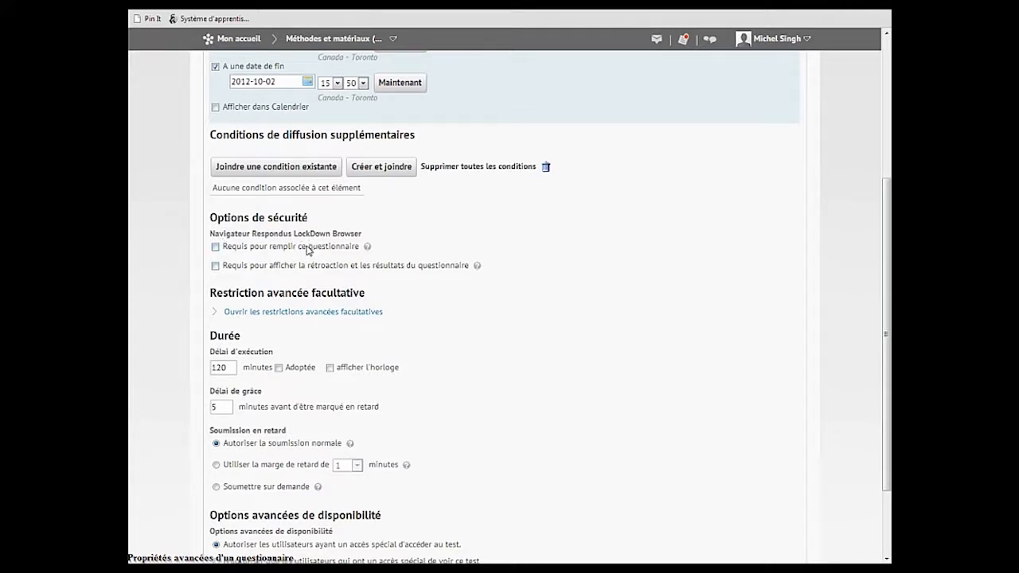
{"action": "scroll", "coordinate": [322, 262], "scroll_direction": "down", "scroll_amount": 1}
{"action": "left_click_drag", "start_coordinate": [232, 306], "coordinate": [204, 307]}
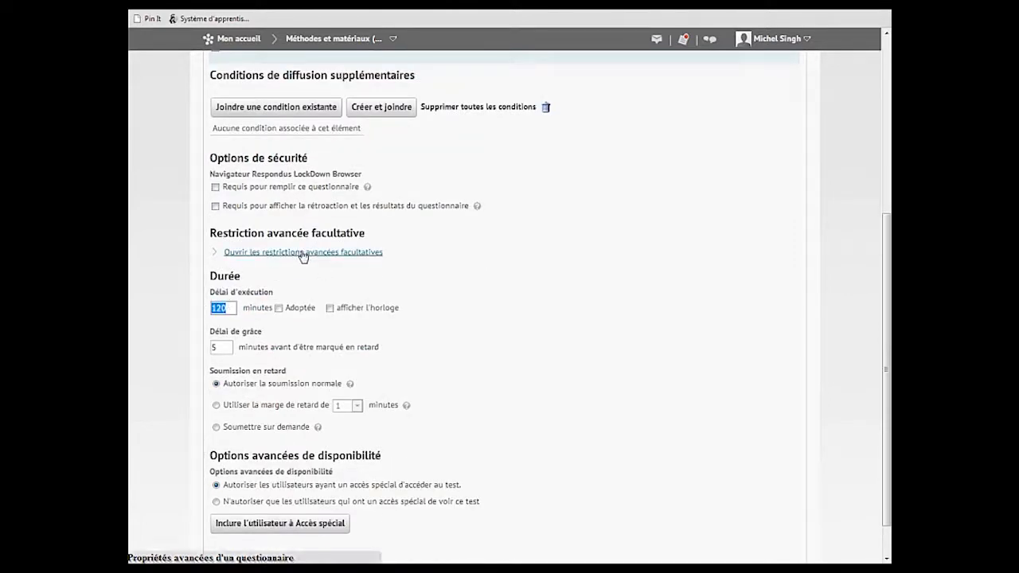
{"action": "type", "text": "60"}
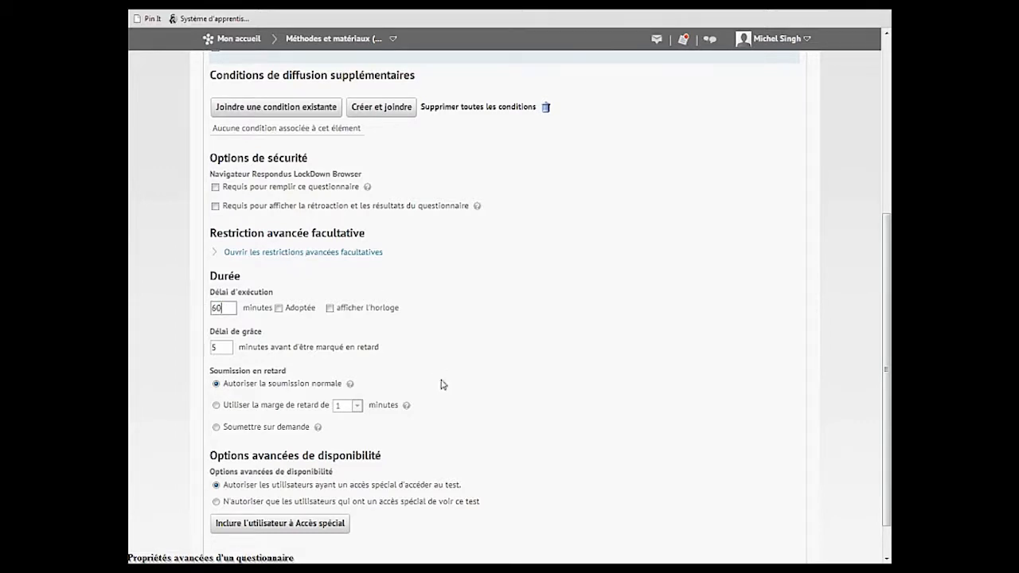
Step: Turn on the clock display for the quiz's time limit, with the Adoptée option unchecked
{"action": "scroll", "coordinate": [443, 382], "scroll_direction": "up", "scroll_amount": 2}
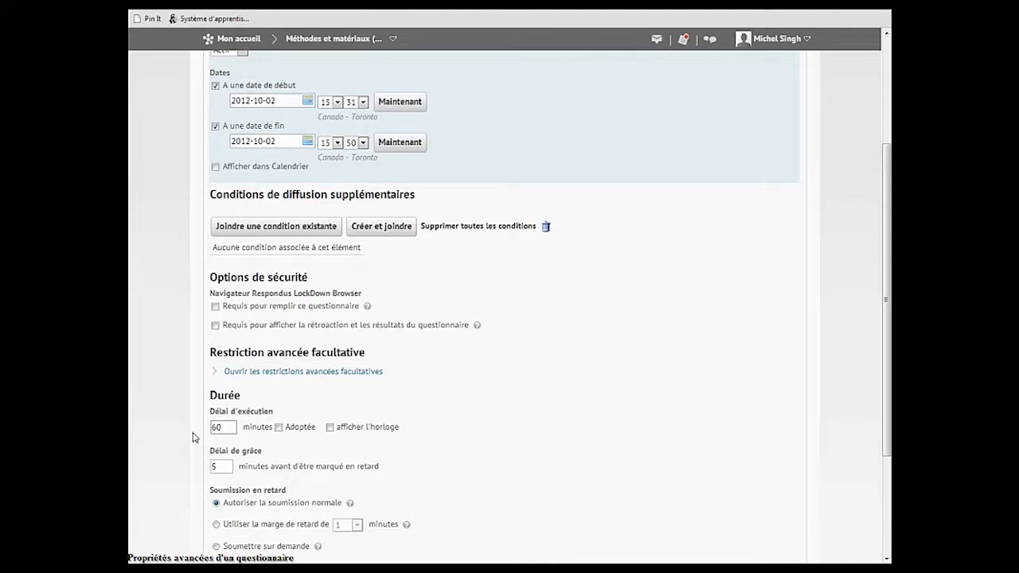
{"action": "scroll", "coordinate": [402, 348], "scroll_direction": "down", "scroll_amount": 1}
{"action": "left_click", "coordinate": [329, 368]}
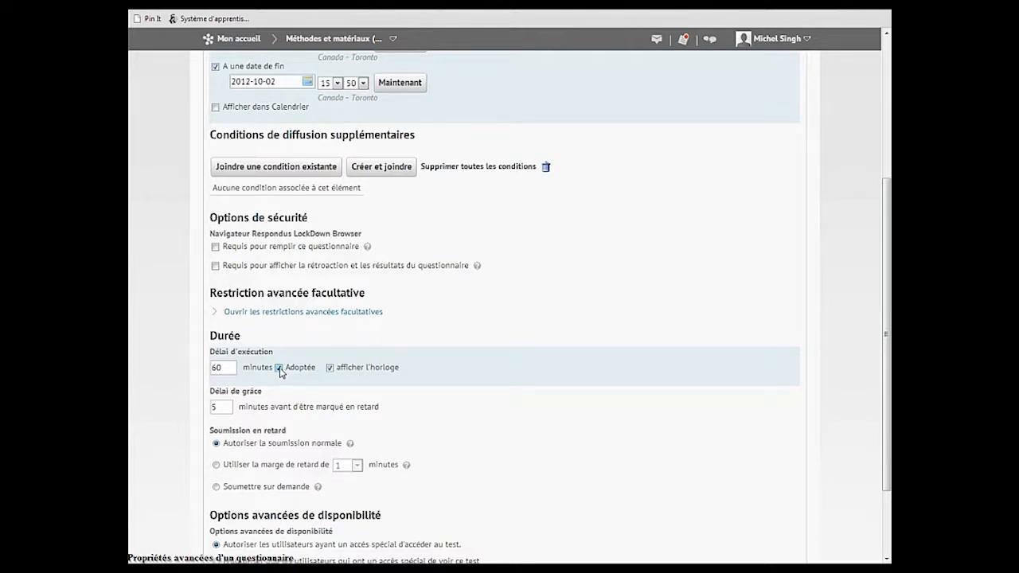
{"action": "left_click", "coordinate": [280, 369]}
{"action": "scroll", "coordinate": [314, 400], "scroll_direction": "down", "scroll_amount": 1}
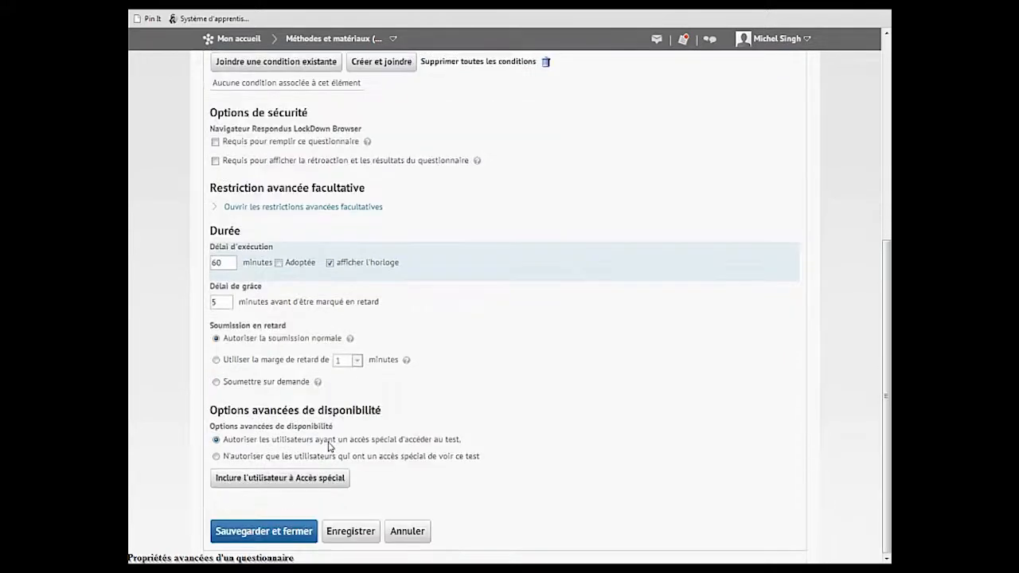
{"action": "scroll", "coordinate": [331, 446], "scroll_direction": "down", "scroll_amount": 1}
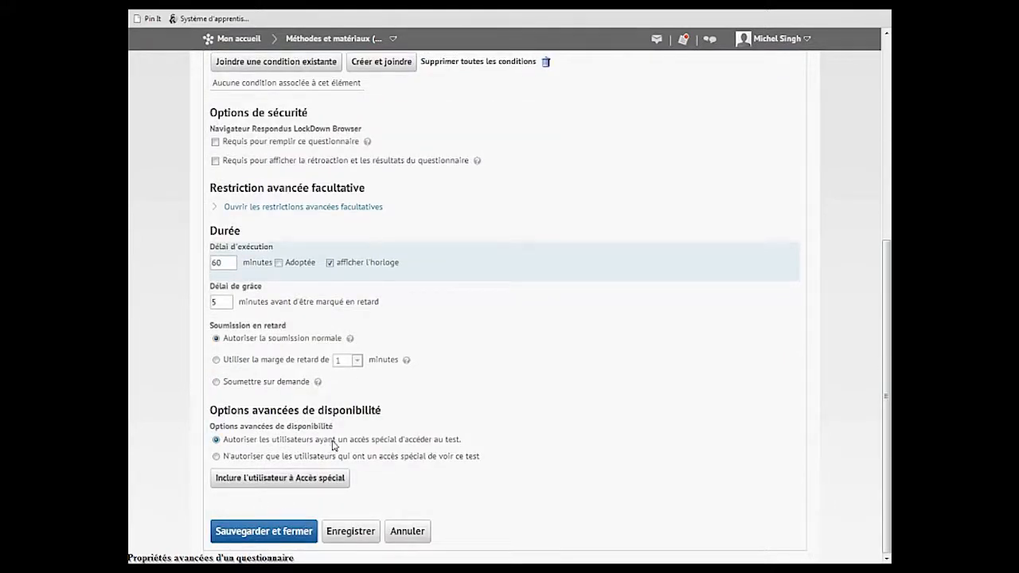